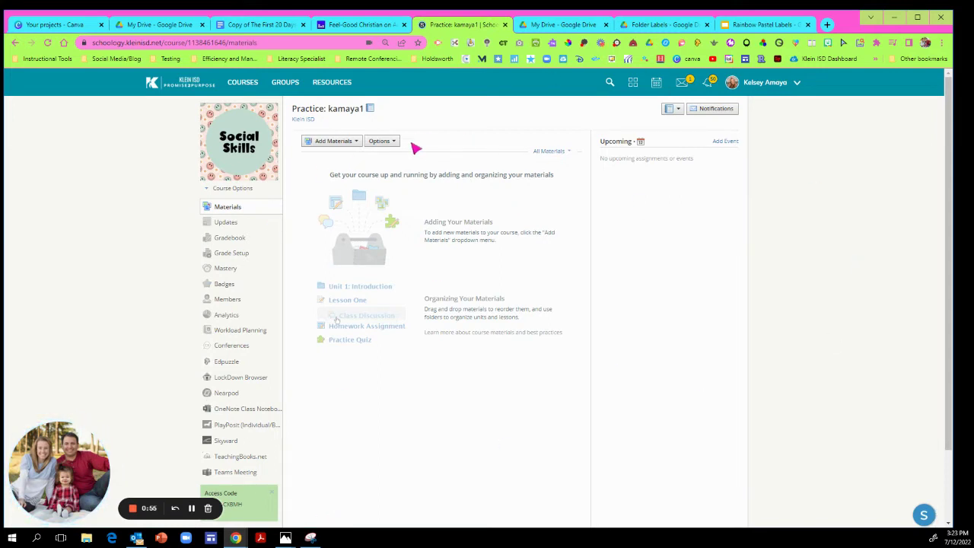
- Start a new course folder titled '1st 9-Weeks' and give it the orange folder colour
{"action": "left_click", "coordinate": [353, 144]}
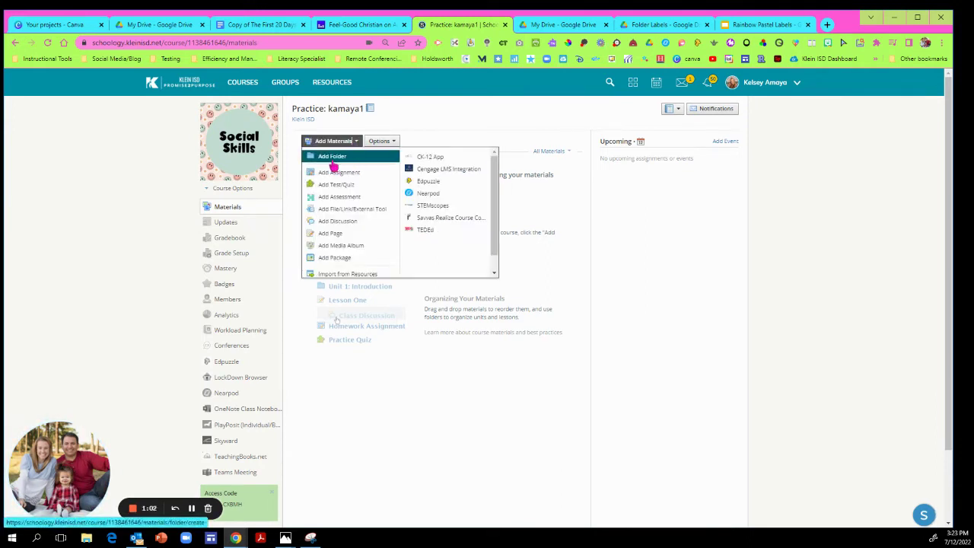
{"action": "left_click", "coordinate": [333, 160]}
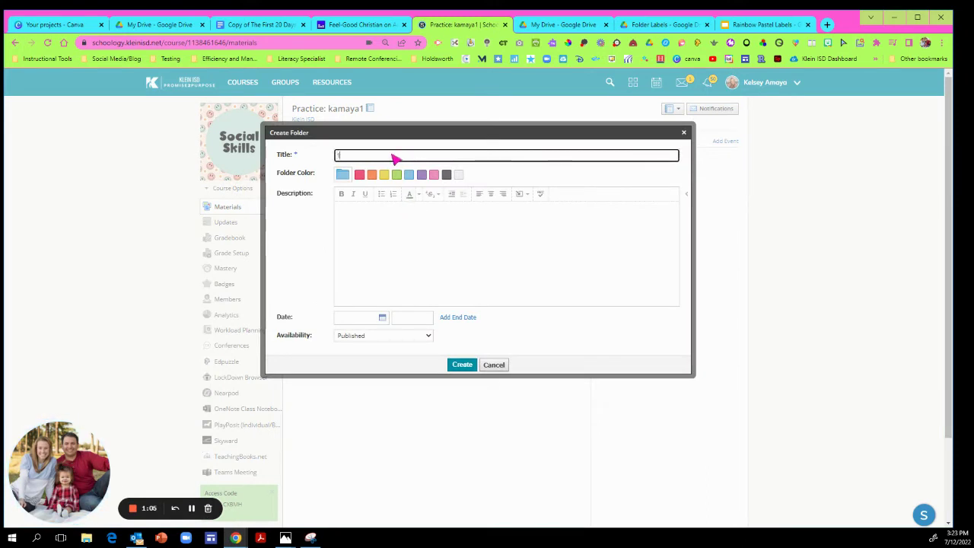
{"action": "type", "text": "1st 9-wk"}
{"action": "type", "text": "eks"}
{"action": "left_click", "coordinate": [372, 175]}
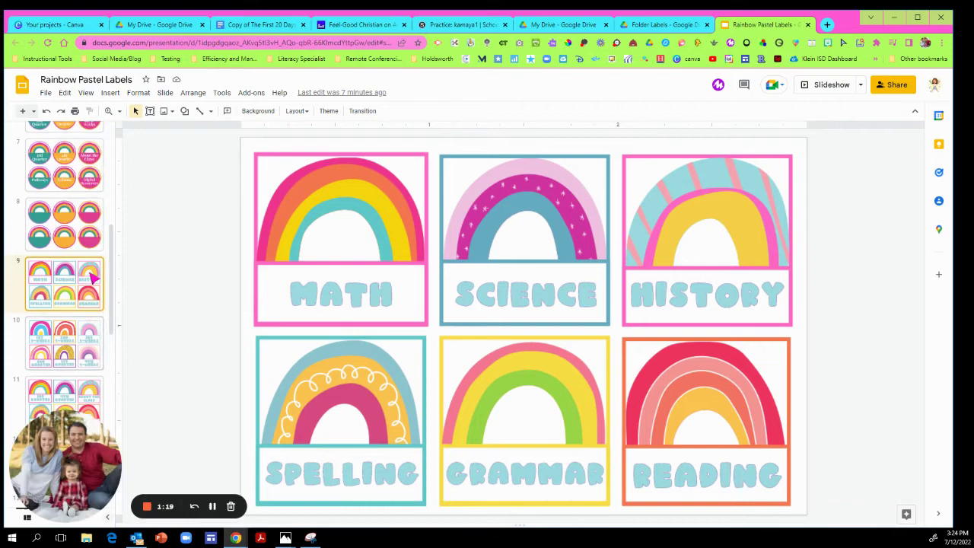
- Show the Rainbow Pastel Labels slide with the round 9-weeks labels and bring up Snipping Tool
{"action": "scroll", "coordinate": [94, 279], "scroll_direction": "up", "scroll_amount": 5}
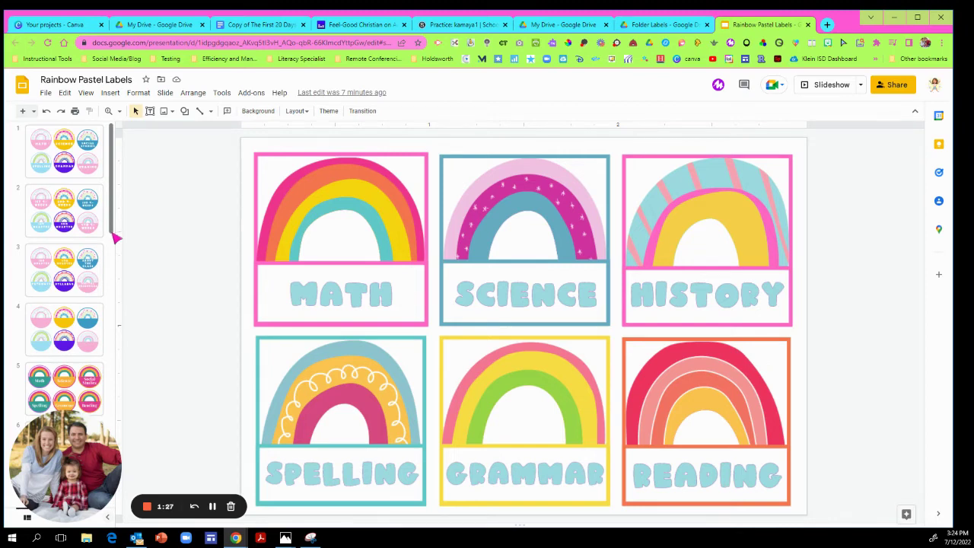
{"action": "left_click_drag", "start_coordinate": [115, 229], "coordinate": [114, 220]}
{"action": "scroll", "coordinate": [116, 235], "scroll_direction": "down", "scroll_amount": 2}
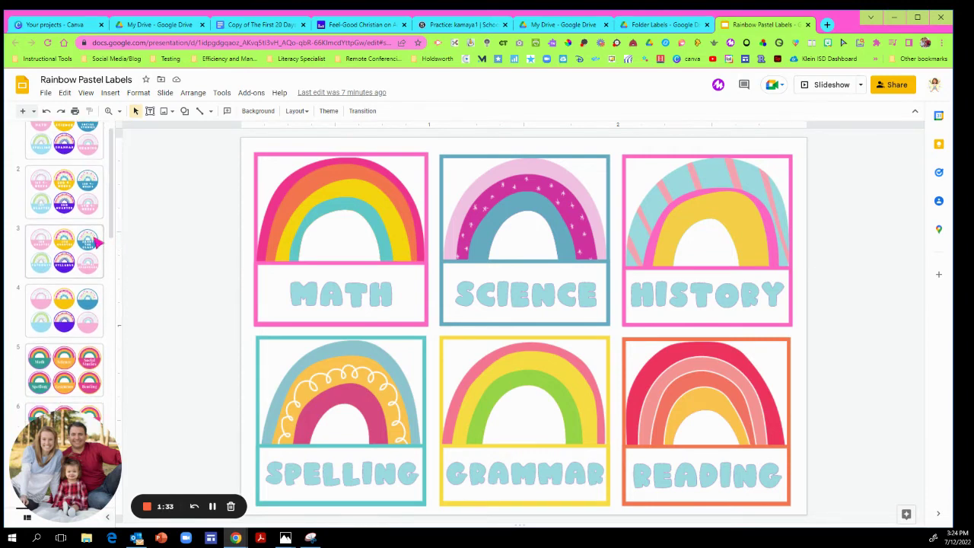
{"action": "left_click", "coordinate": [92, 267]}
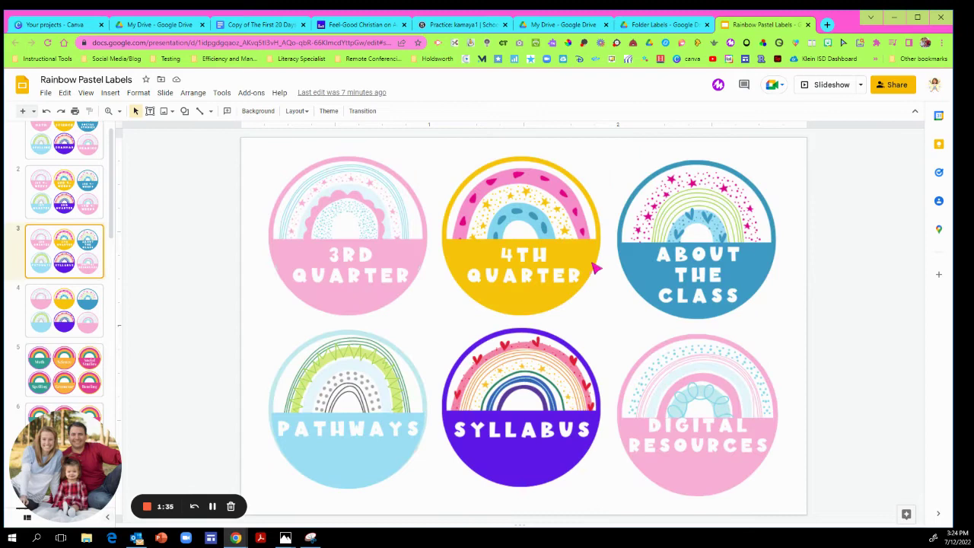
{"action": "left_click", "coordinate": [83, 213]}
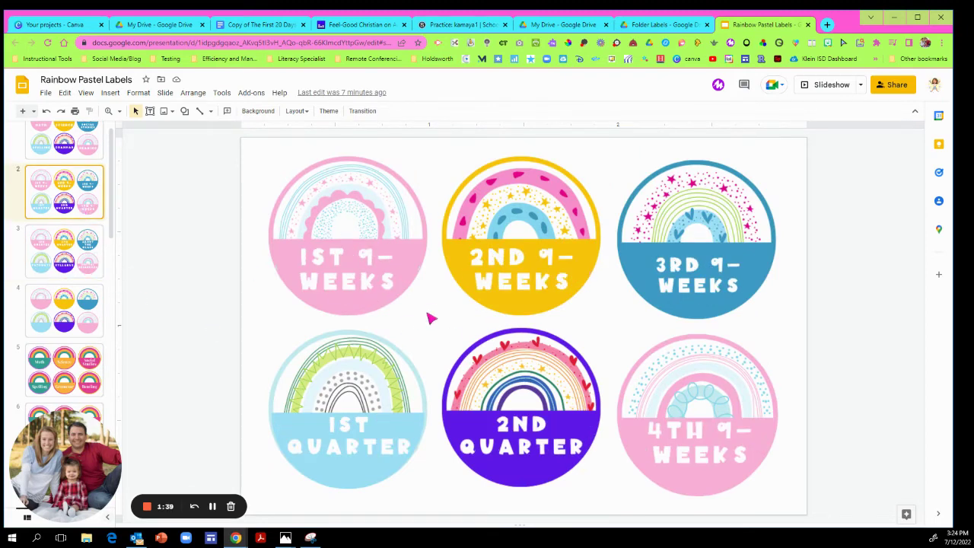
{"action": "left_click", "coordinate": [318, 539]}
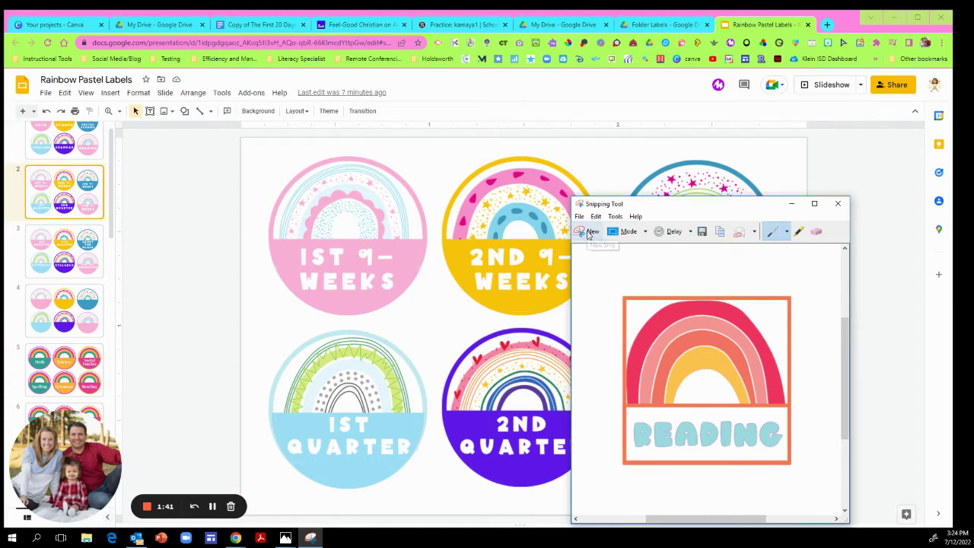
- Discard the old Reading label snip, relaunch Snipping Tool, and clip the 1st 9-Weeks rainbow label
{"action": "left_click", "coordinate": [837, 203]}
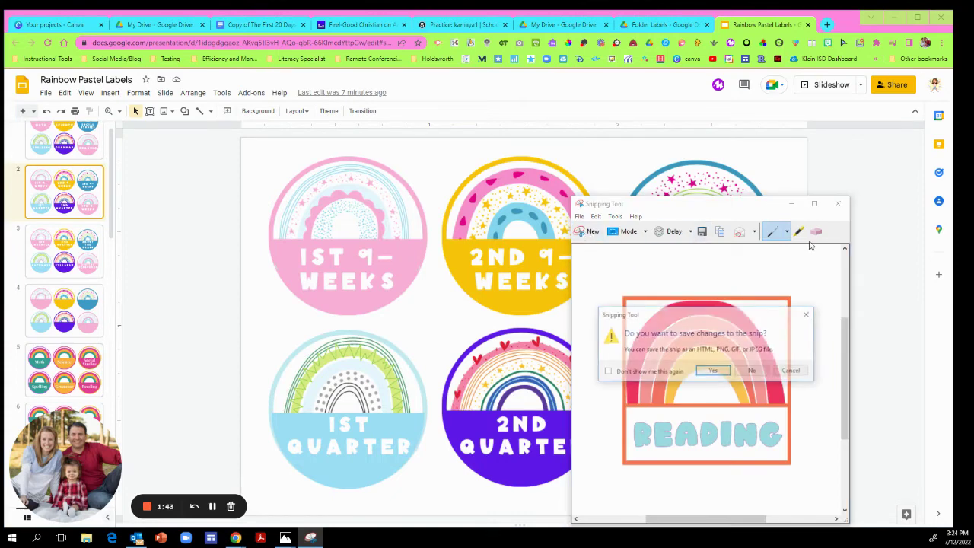
{"action": "left_click", "coordinate": [752, 372]}
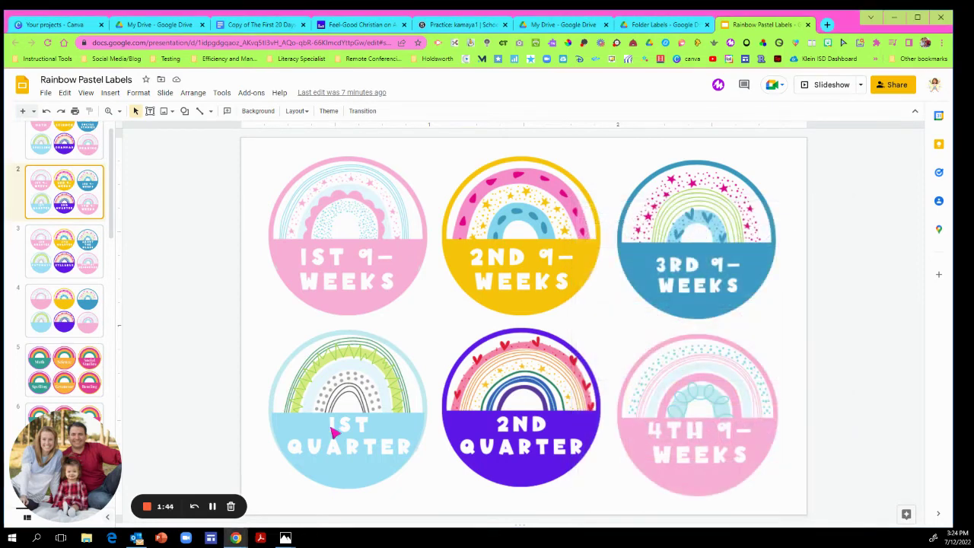
{"action": "left_click", "coordinate": [36, 537]}
{"action": "type", "text": "snip"}
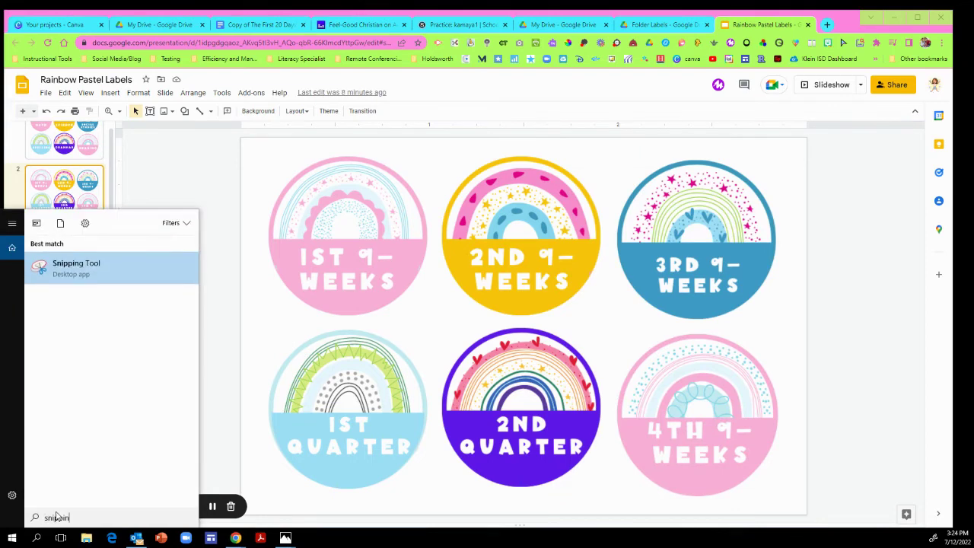
{"action": "type", "text": "pin"}
{"action": "left_click", "coordinate": [156, 274]}
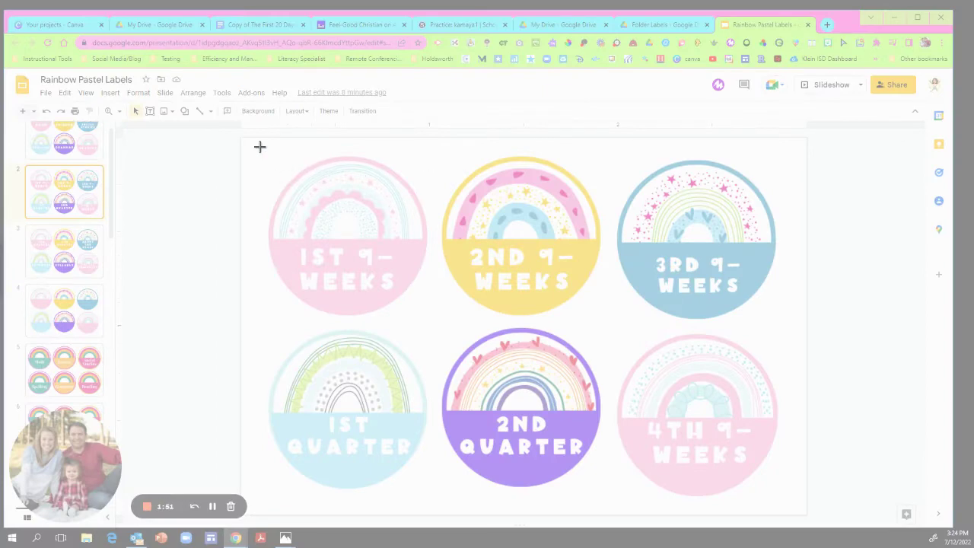
{"action": "left_click_drag", "start_coordinate": [259, 146], "coordinate": [436, 323]}
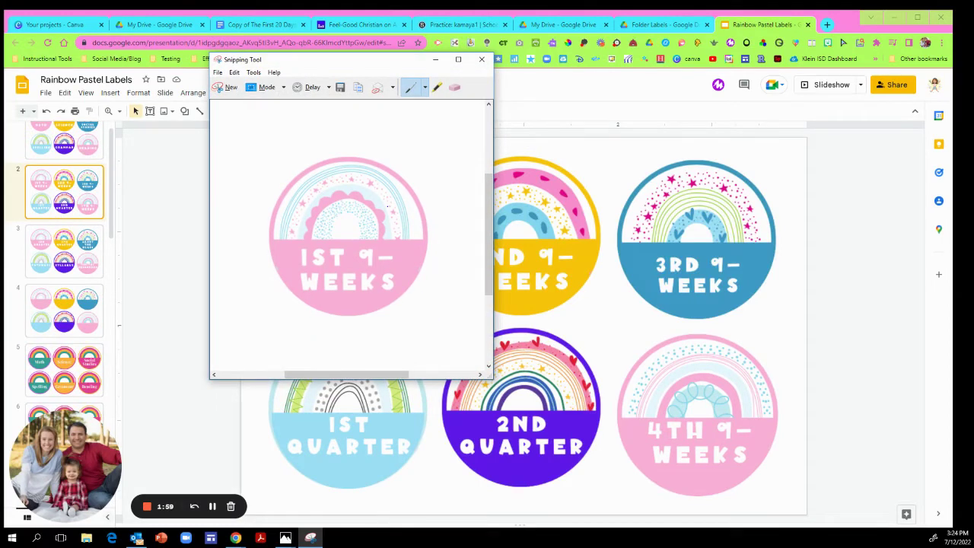
- Save the snip in Pictures with the file name '1st 9-weeks'
{"action": "right_click", "coordinate": [390, 206]}
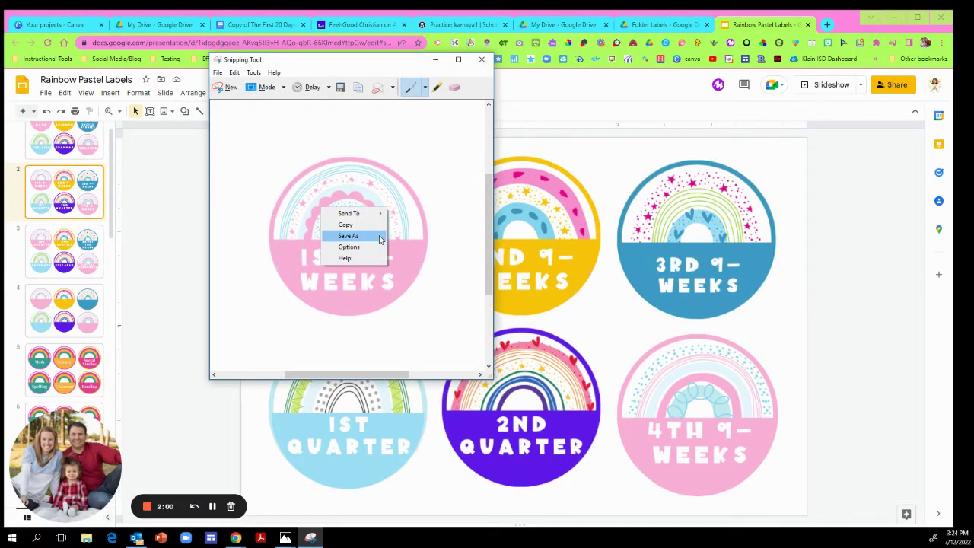
{"action": "left_click", "coordinate": [373, 237]}
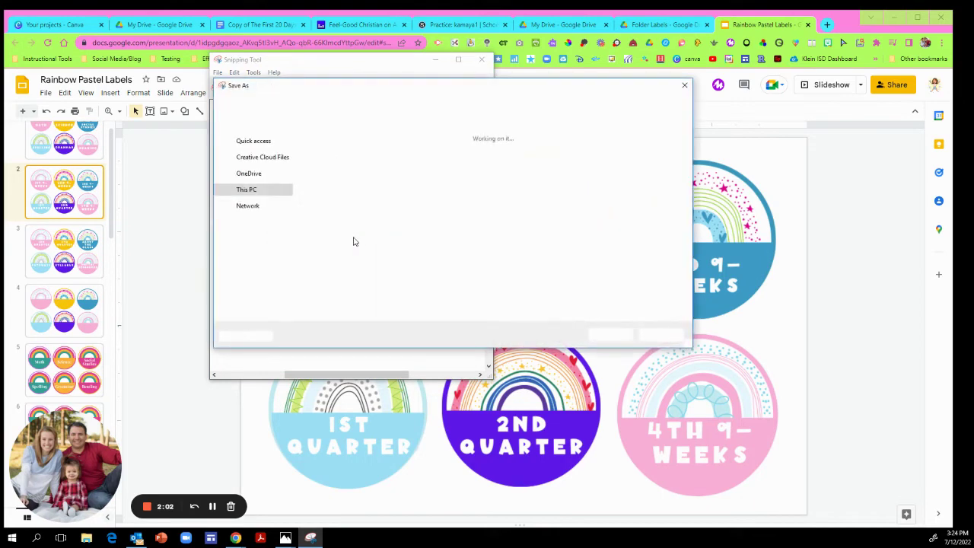
{"action": "scroll", "coordinate": [287, 154], "scroll_direction": "up", "scroll_amount": 3}
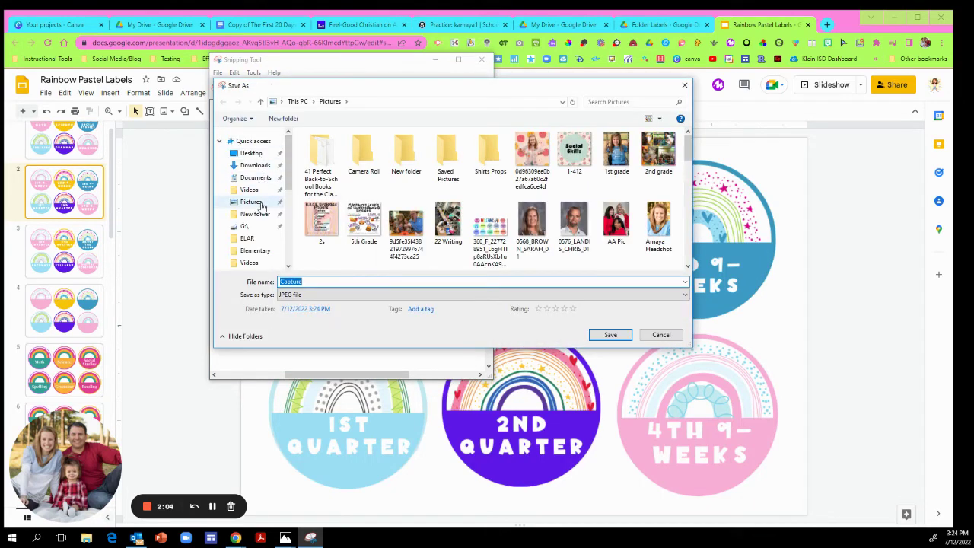
{"action": "type", "text": "1-"}
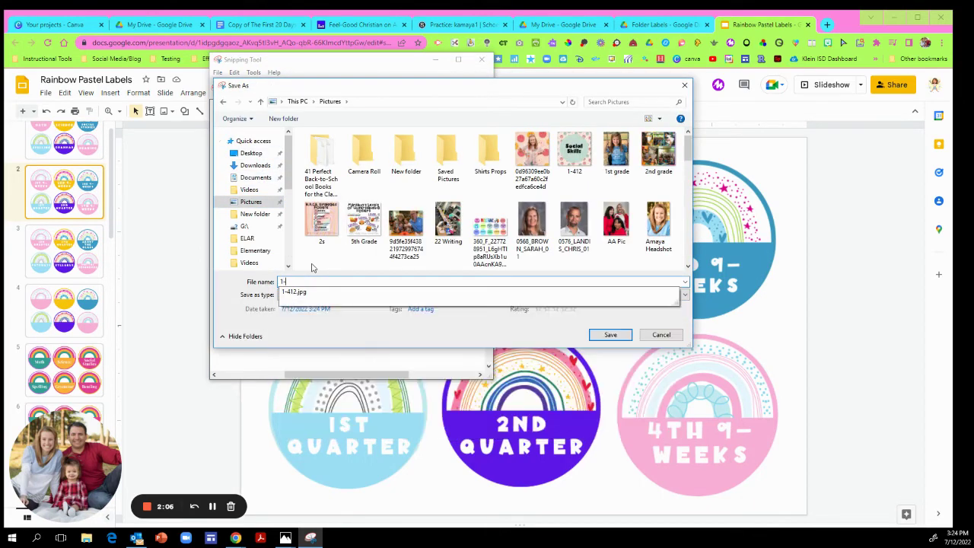
{"action": "key", "text": "BackSpace"}
{"action": "type", "text": "st 9-weeks"}
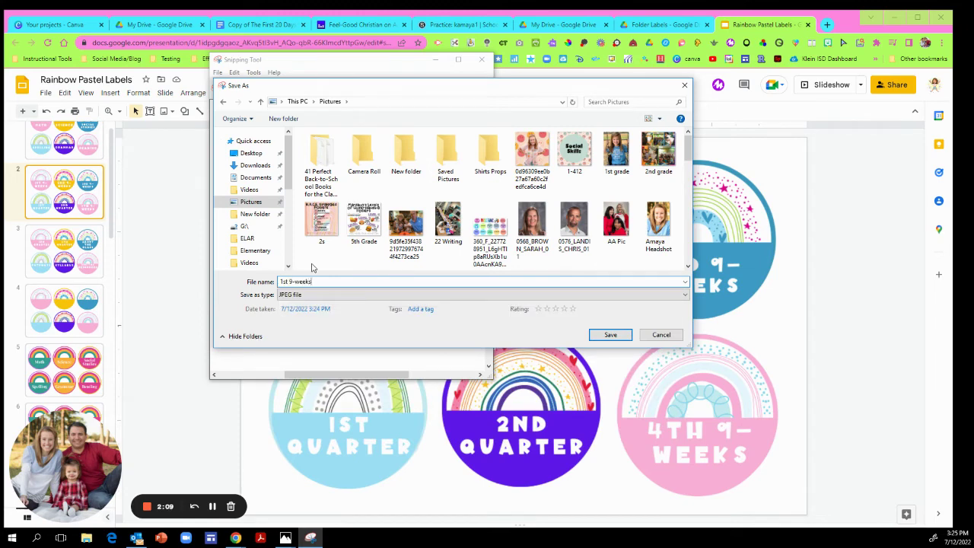
{"action": "key", "text": "Return"}
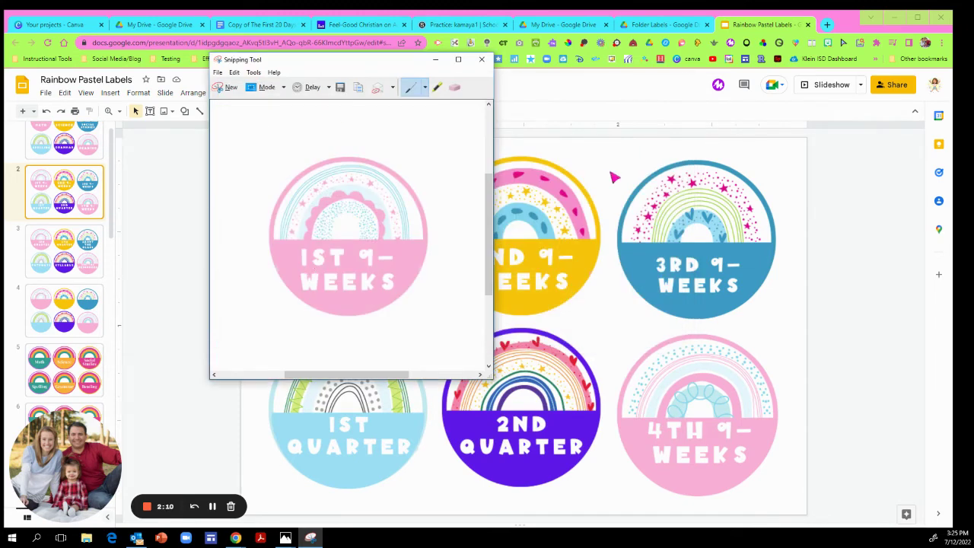
- Insert the '1st 9-weeks' image from Pictures into the new folder's description
{"action": "left_click", "coordinate": [466, 26]}
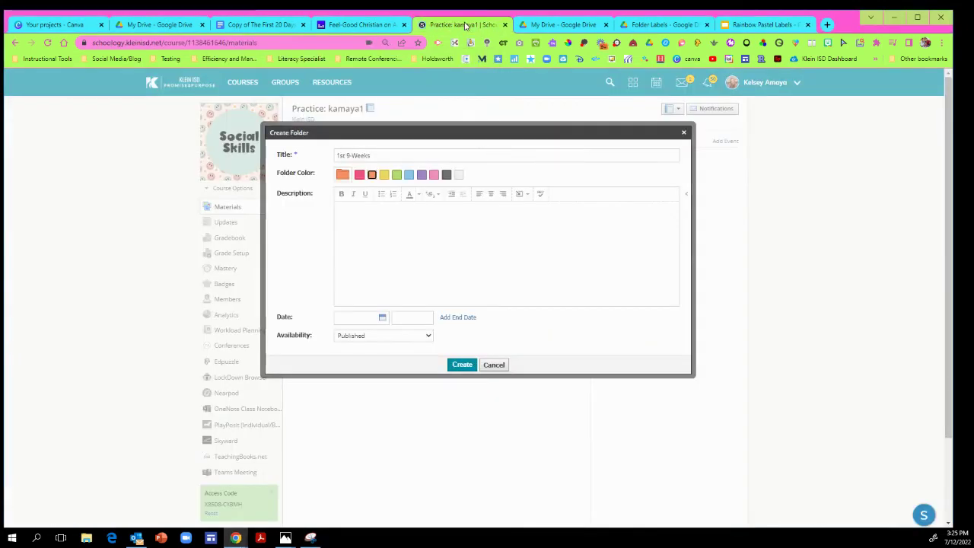
{"action": "left_click", "coordinate": [524, 199]}
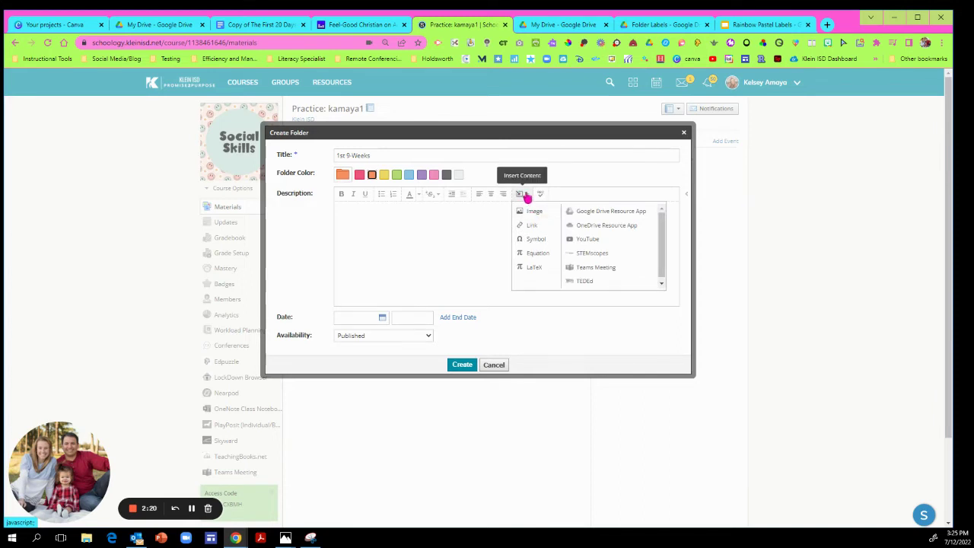
{"action": "left_click", "coordinate": [529, 217]}
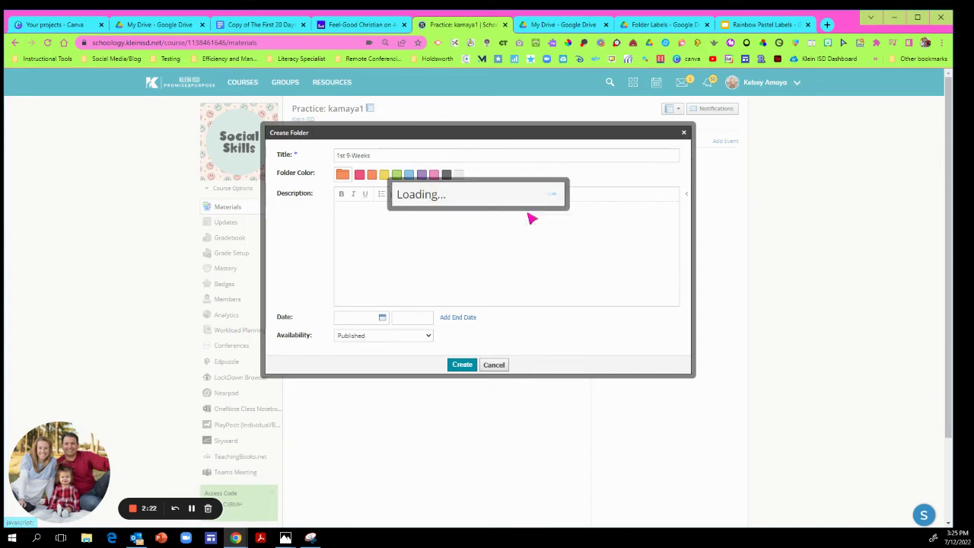
{"action": "left_click", "coordinate": [421, 218]}
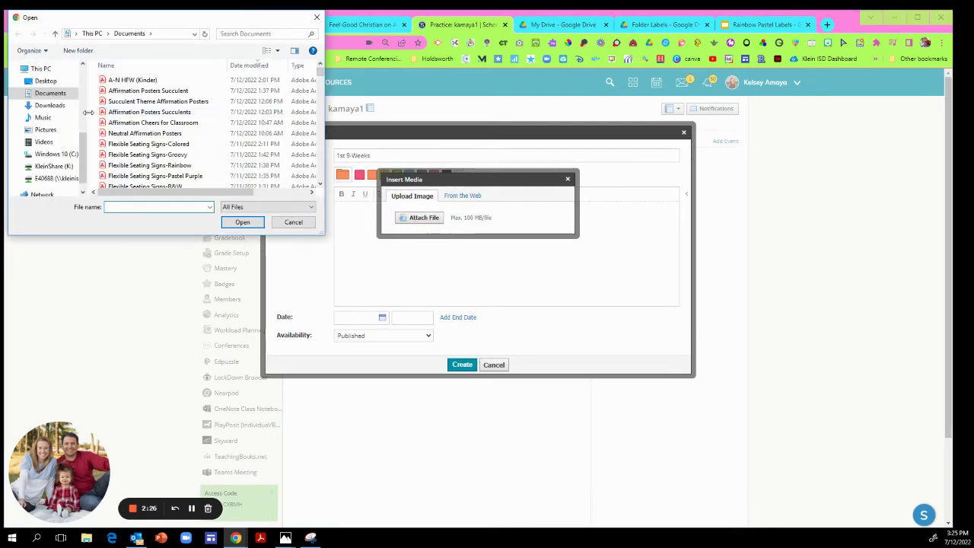
{"action": "left_click", "coordinate": [53, 131]}
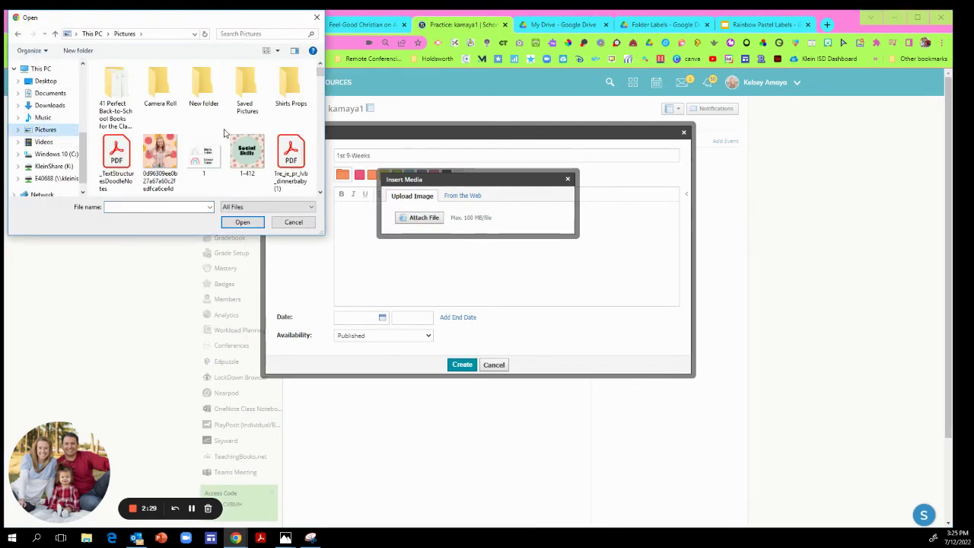
{"action": "scroll", "coordinate": [224, 129], "scroll_direction": "down", "scroll_amount": 2}
{"action": "scroll", "coordinate": [224, 127], "scroll_direction": "down", "scroll_amount": 5}
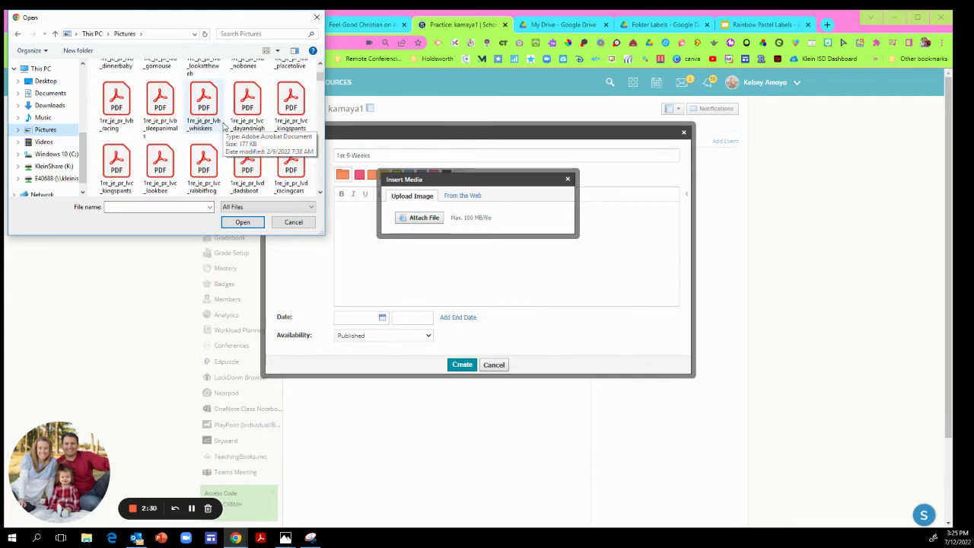
{"action": "scroll", "coordinate": [224, 127], "scroll_direction": "down", "scroll_amount": 4}
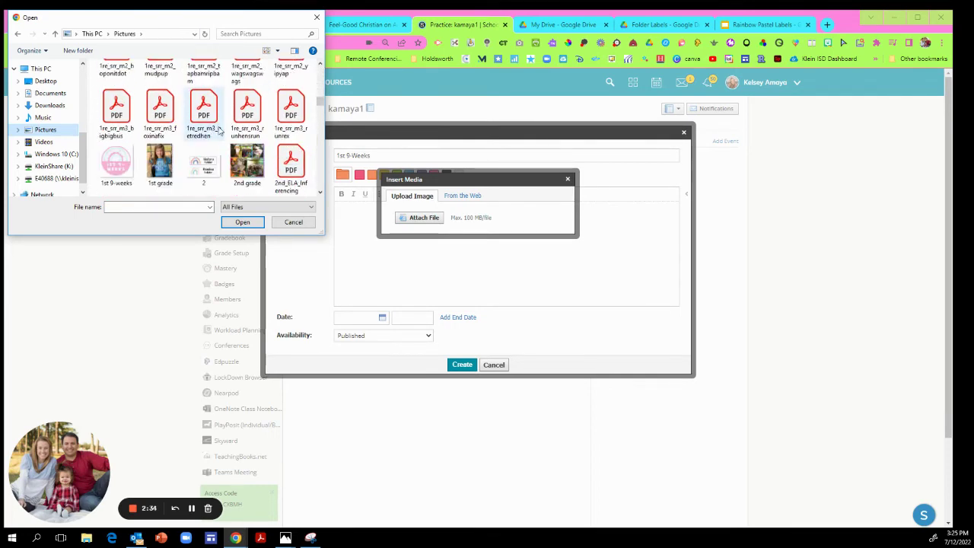
{"action": "double_click", "coordinate": [120, 162]}
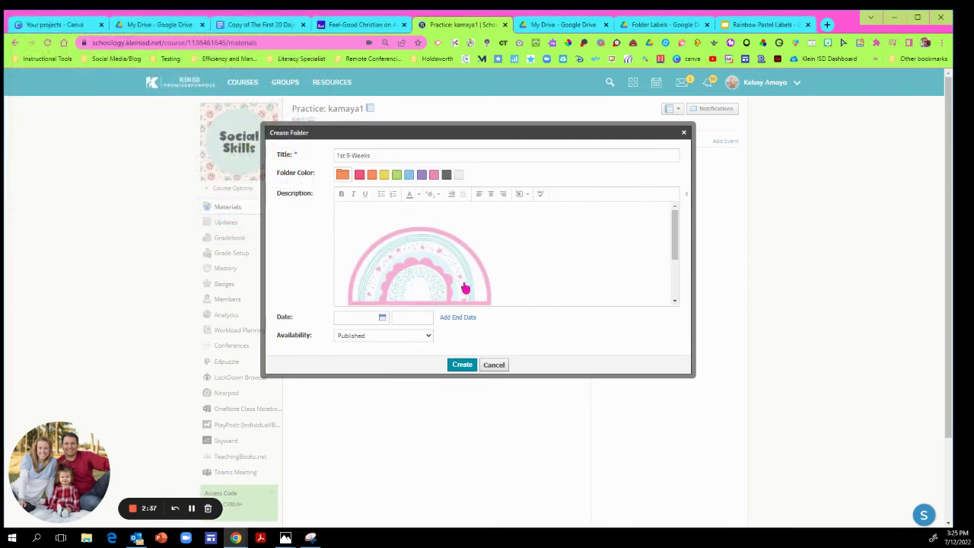
- Shrink the rainbow label image so it fits fully within the description
{"action": "scroll", "coordinate": [487, 228], "scroll_direction": "down", "scroll_amount": 3}
{"action": "left_click", "coordinate": [445, 259]}
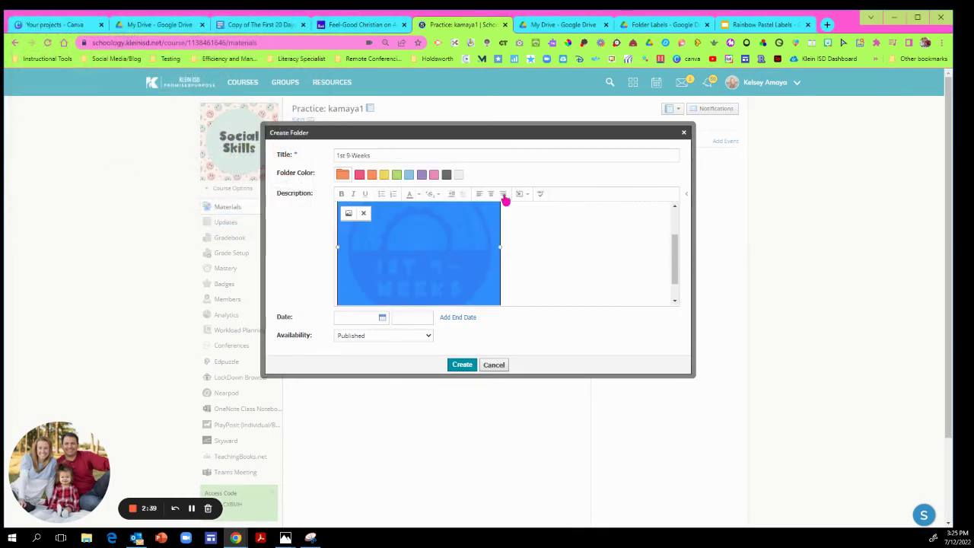
{"action": "left_click_drag", "start_coordinate": [500, 219], "coordinate": [467, 237]}
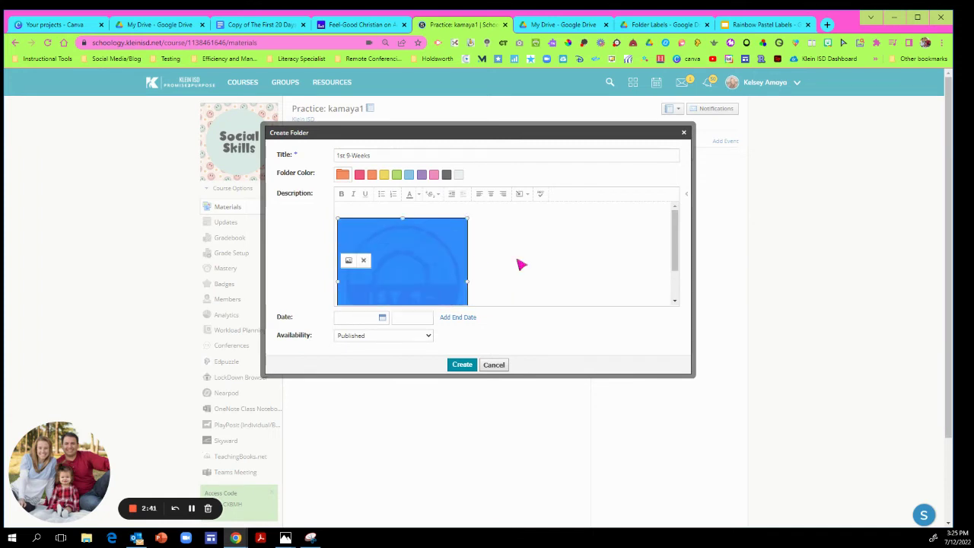
{"action": "left_click", "coordinate": [435, 217]}
{"action": "scroll", "coordinate": [432, 216], "scroll_direction": "down", "scroll_amount": 2}
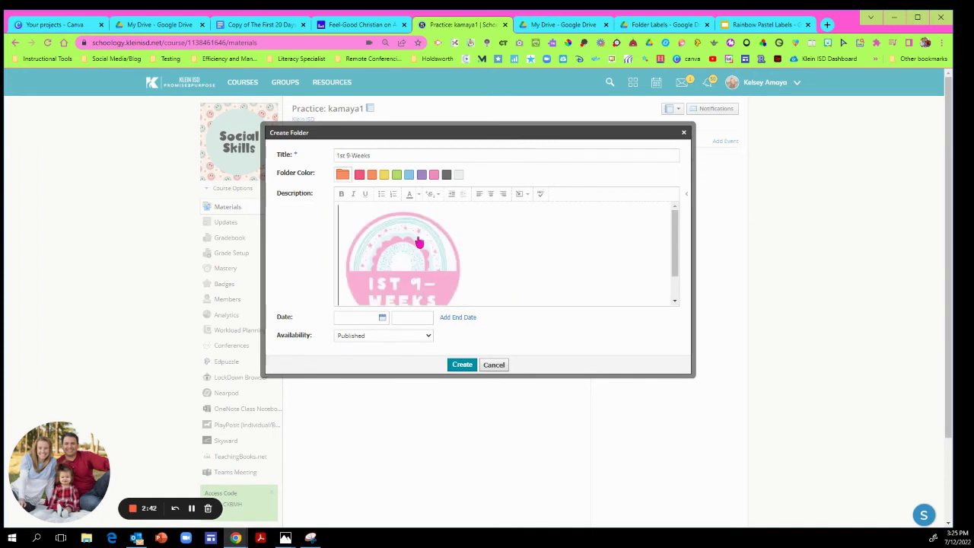
{"action": "left_click", "coordinate": [445, 240]}
{"action": "left_click", "coordinate": [503, 273]}
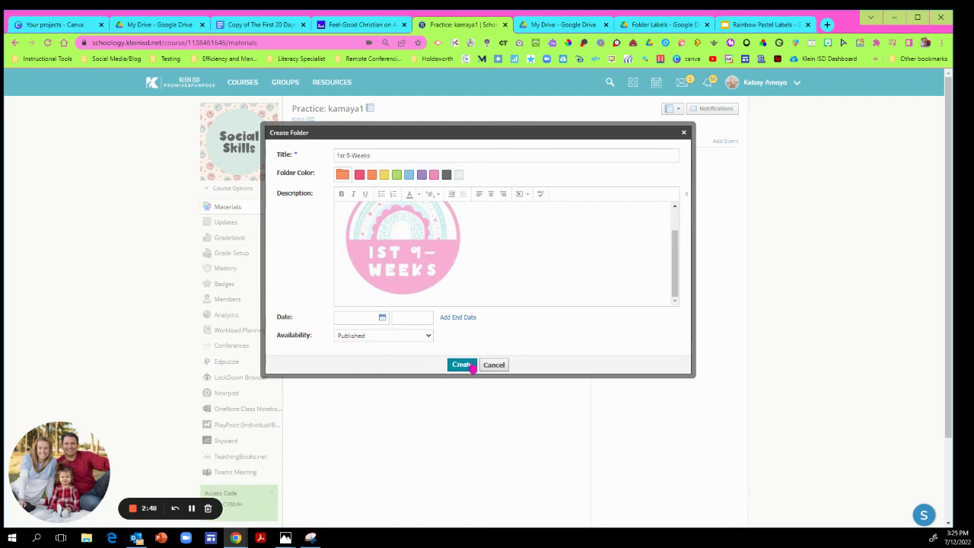
- Create the orange 1st 9-Weeks folder with its label description
{"action": "left_click", "coordinate": [465, 365]}
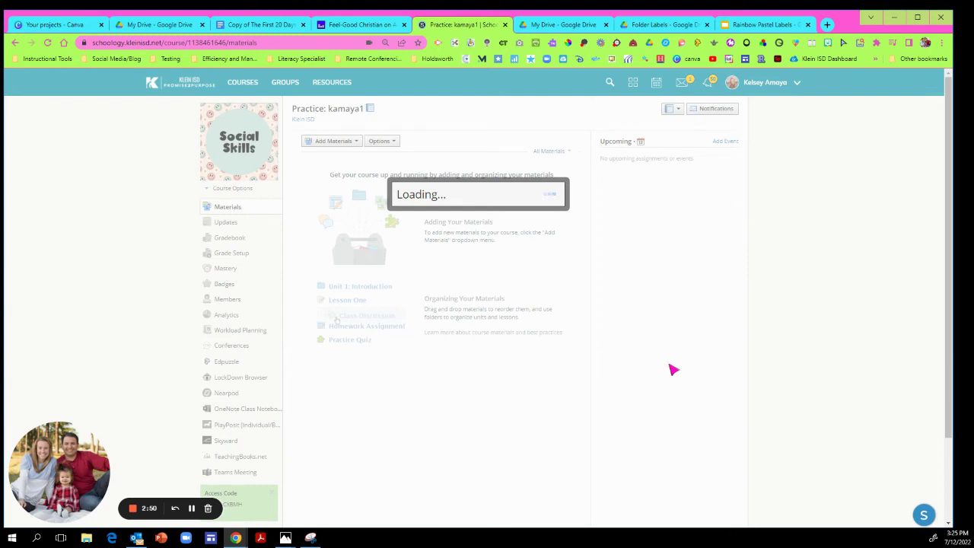